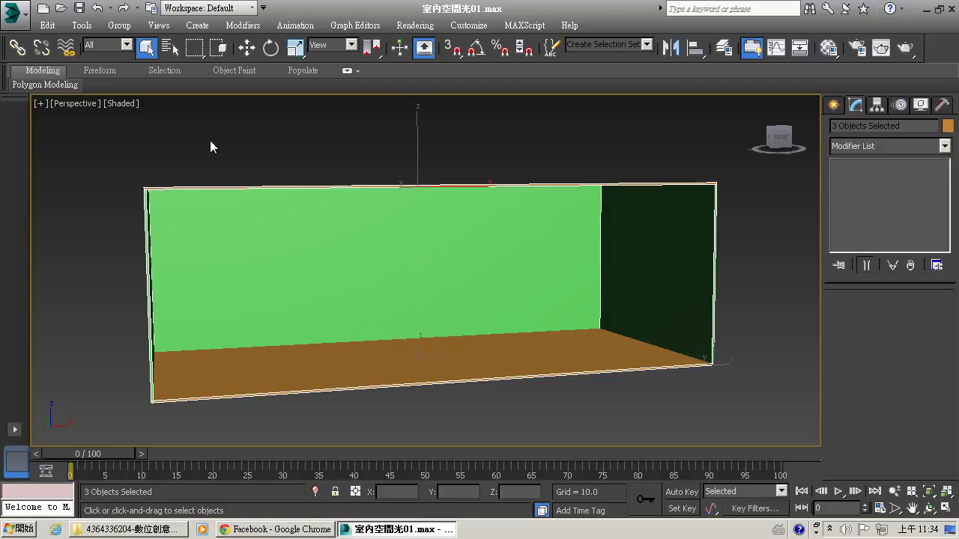
Select all three room objects and change their object colour to white.
click(211, 147)
drag(739, 412, 653, 184)
click(947, 125)
click(613, 299)
click(558, 347)
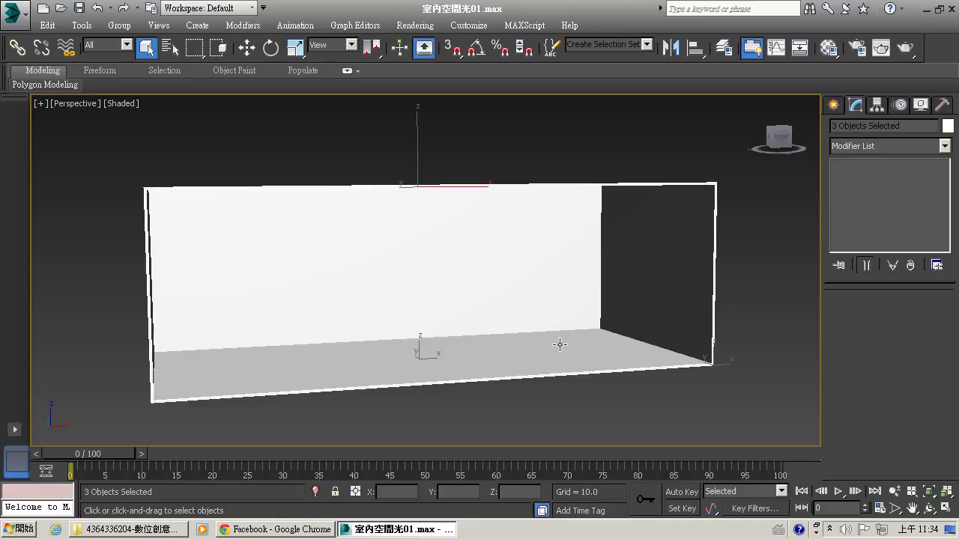
Examine the room's interior in the Perspective view and frame the whole floor plan in the Top view.
click(931, 510)
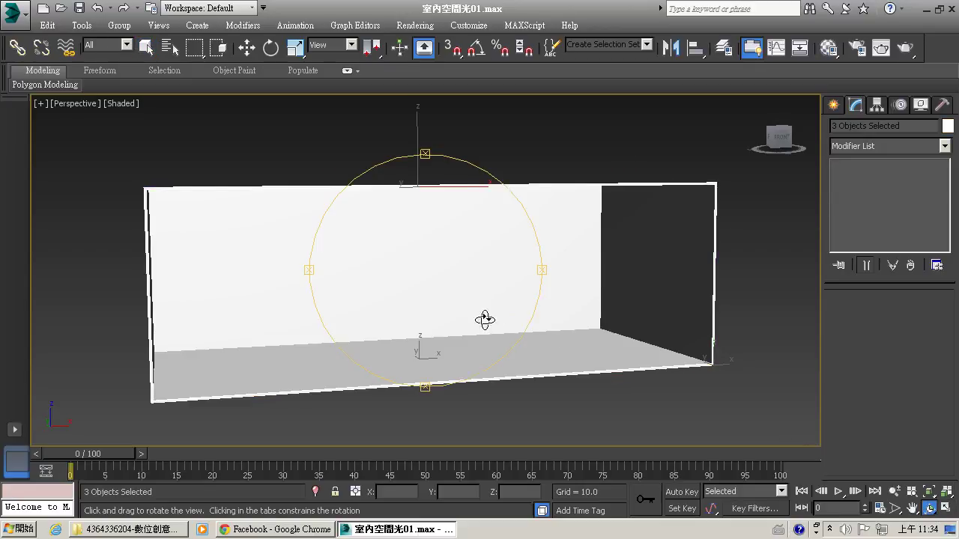
drag(486, 319, 423, 219)
click(895, 491)
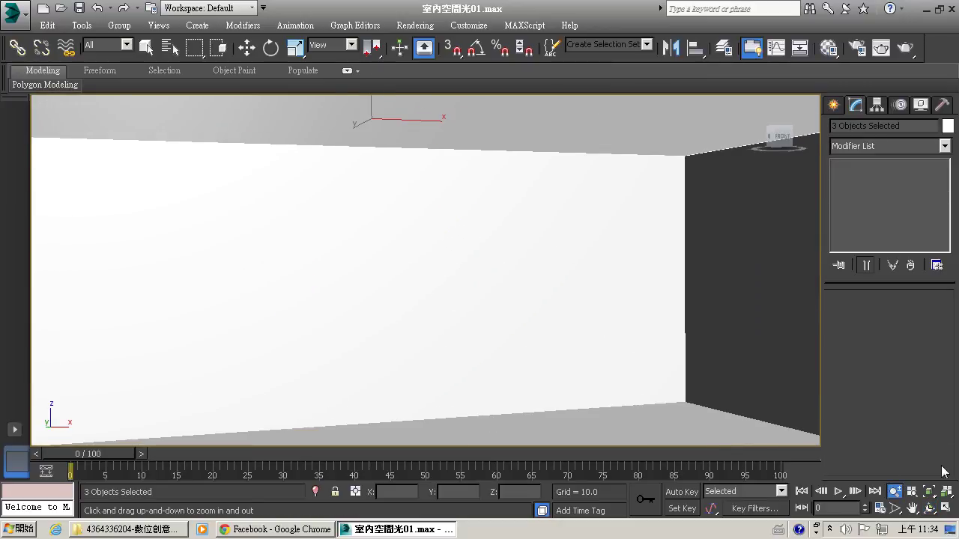
click(929, 510)
drag(407, 300, 424, 309)
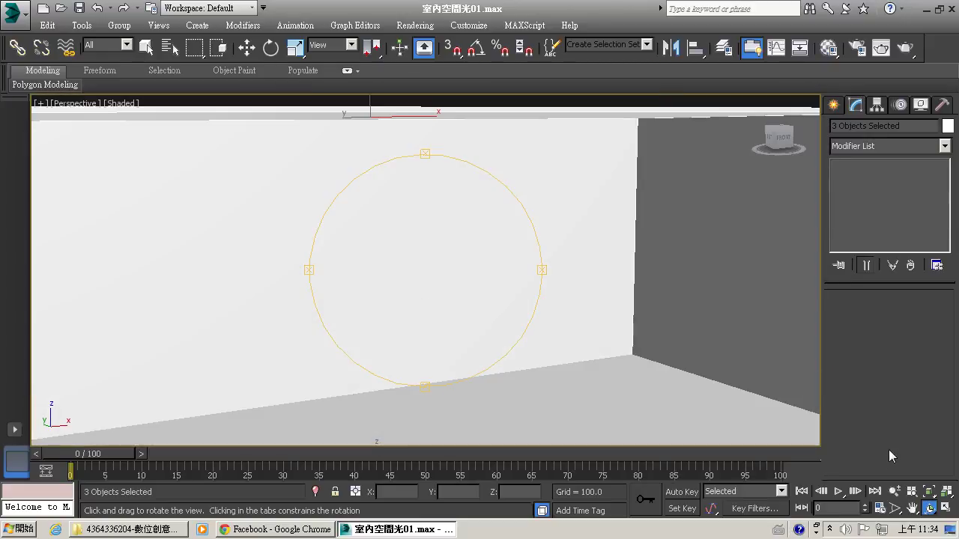
click(946, 508)
click(895, 491)
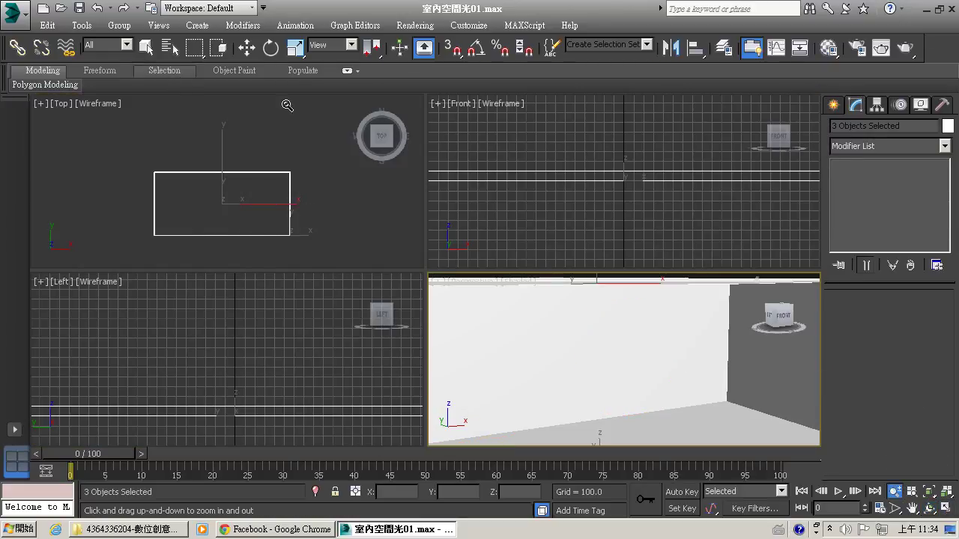
drag(282, 217, 239, 184)
click(912, 508)
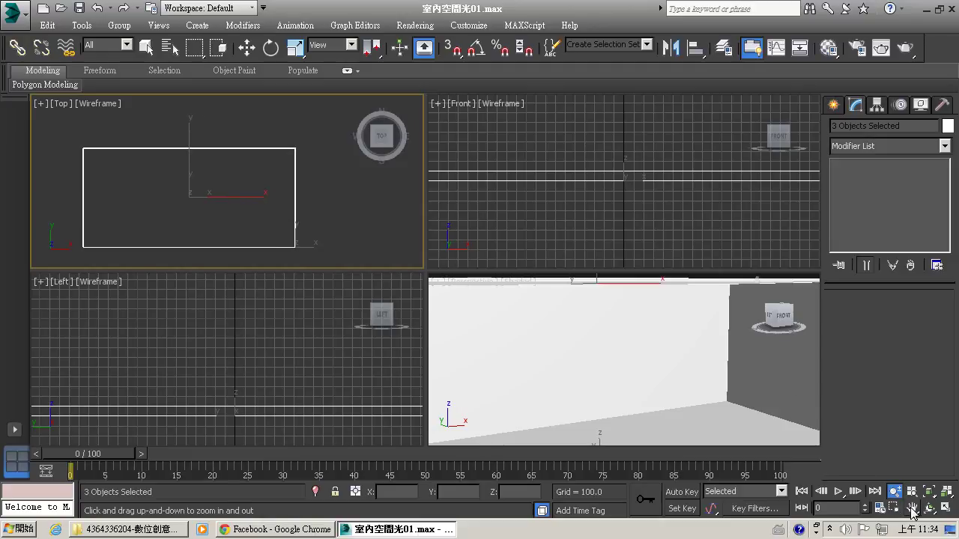
drag(170, 202, 240, 182)
Create a standard Omni light at the room's centre in the Top view and shift it along Y to about -3.8.
click(838, 106)
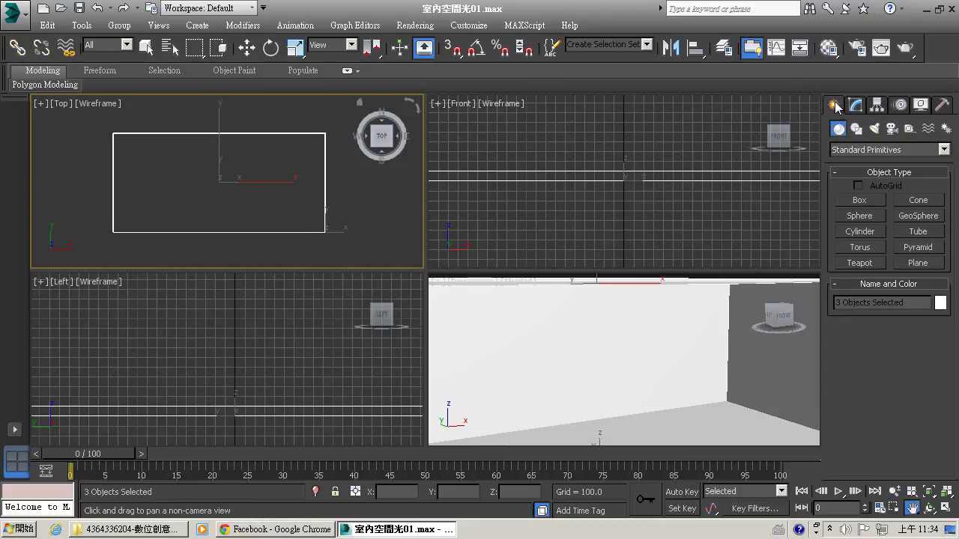
click(874, 129)
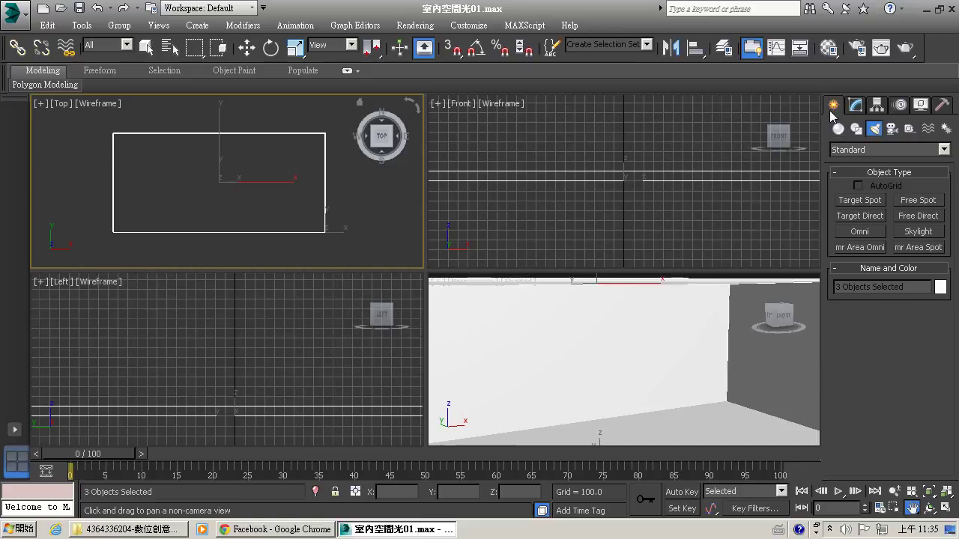
click(837, 128)
click(856, 129)
click(875, 129)
click(860, 232)
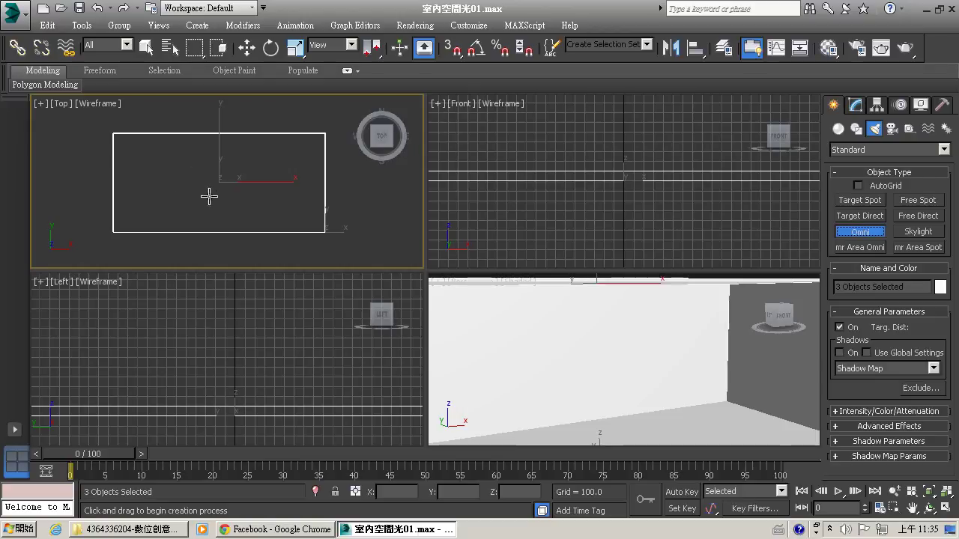
click(947, 509)
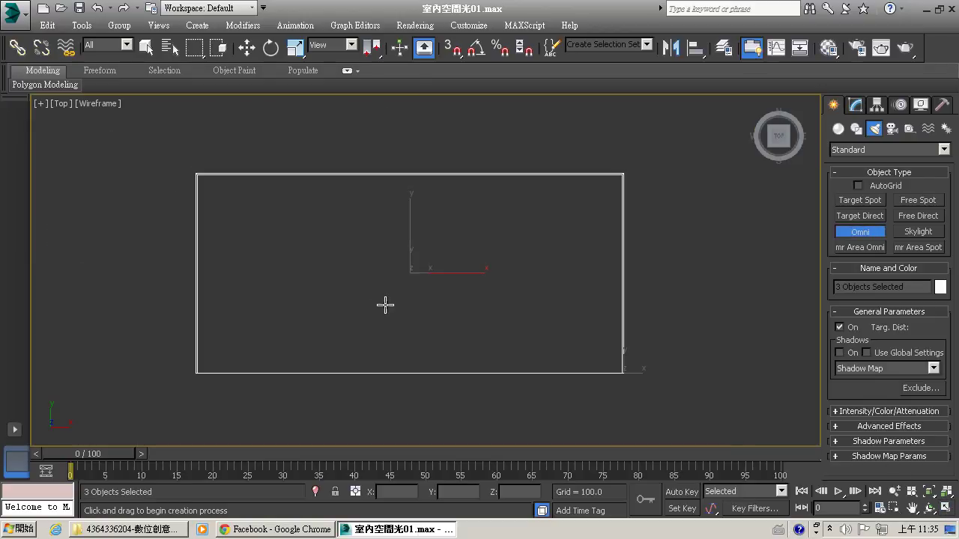
click(411, 272)
click(248, 47)
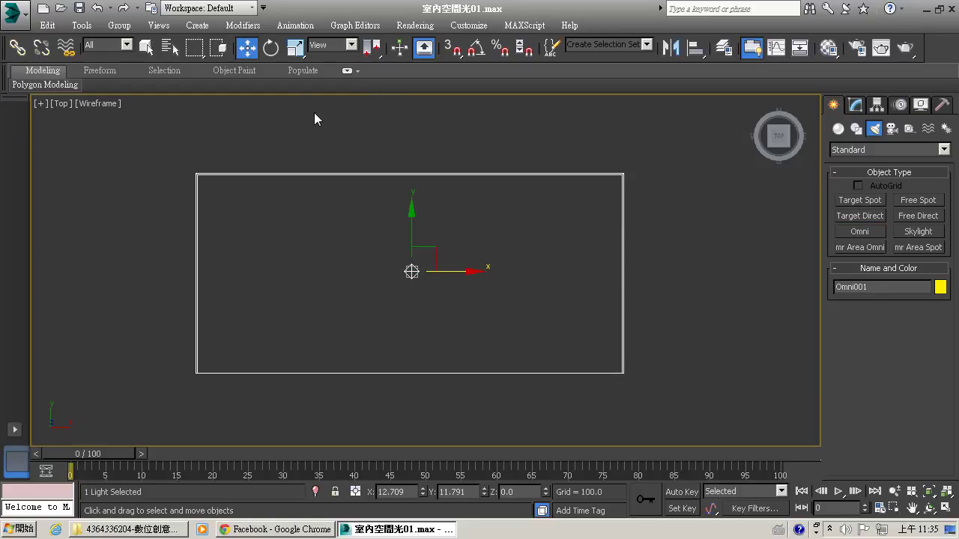
drag(422, 237, 423, 181)
Frame the room in the Front view and raise the Omni light to just below the ceiling, at about Z 931.
click(945, 508)
click(895, 491)
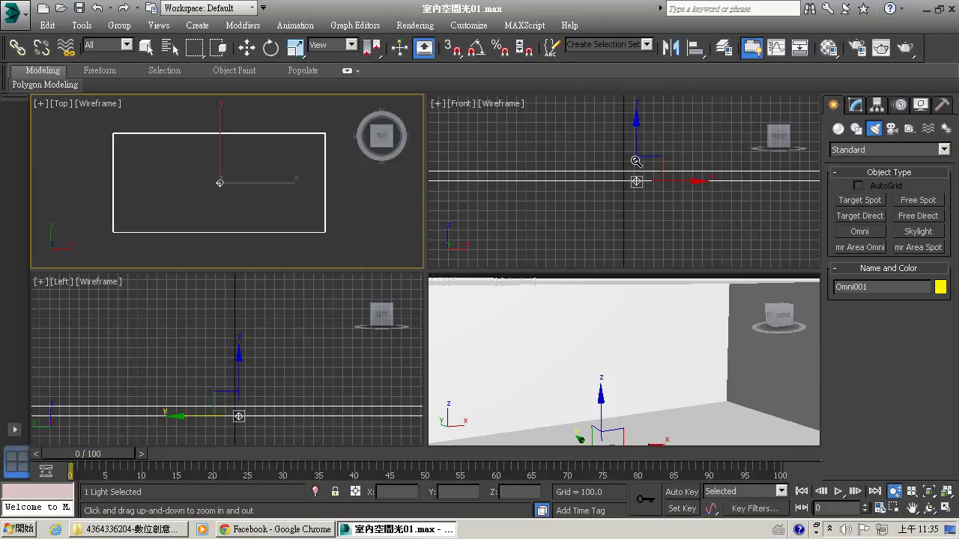
drag(636, 161, 696, 195)
click(912, 508)
drag(596, 171, 666, 257)
click(895, 491)
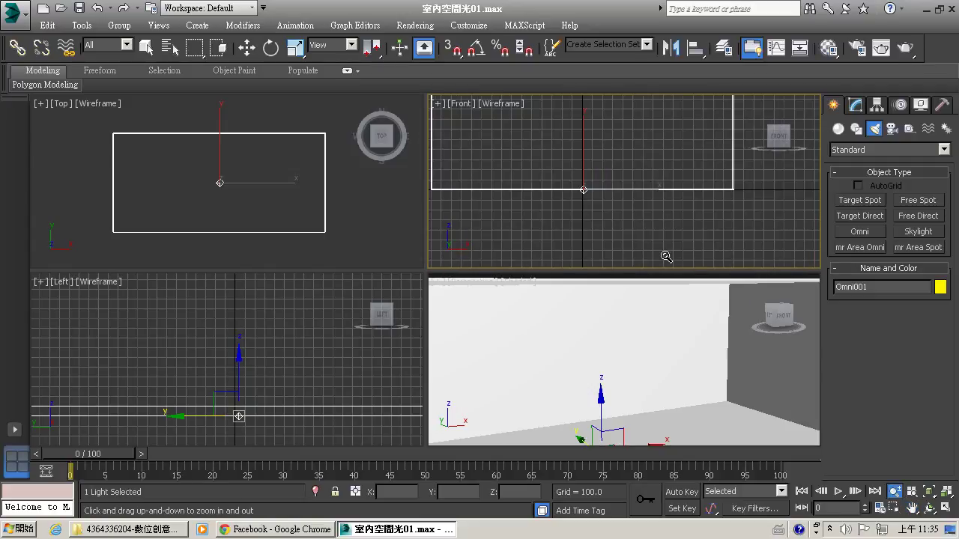
click(912, 508)
drag(583, 186, 623, 251)
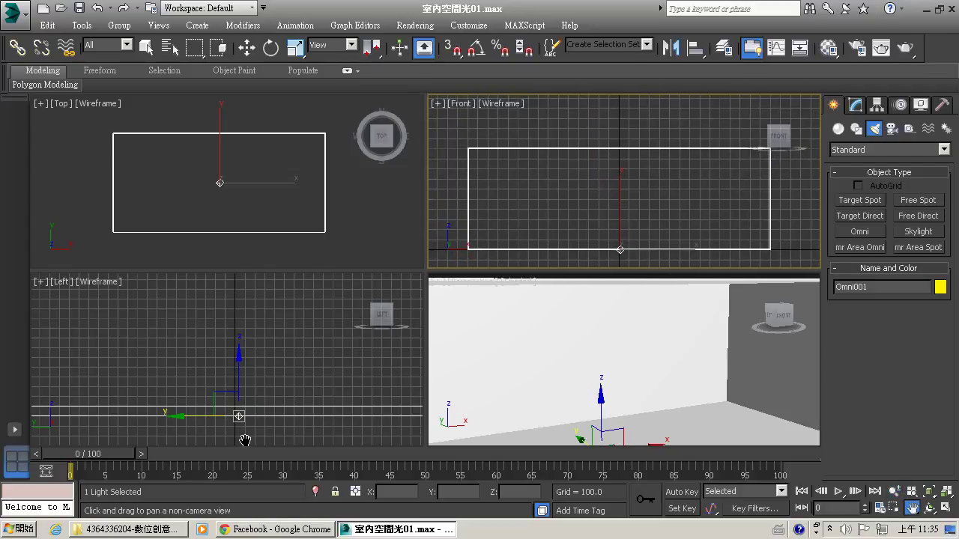
drag(570, 262, 626, 245)
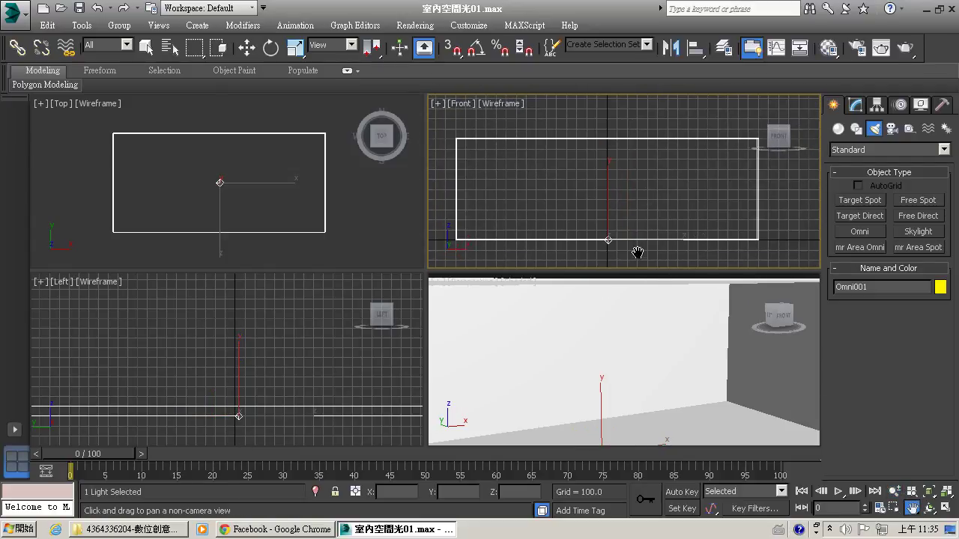
click(247, 48)
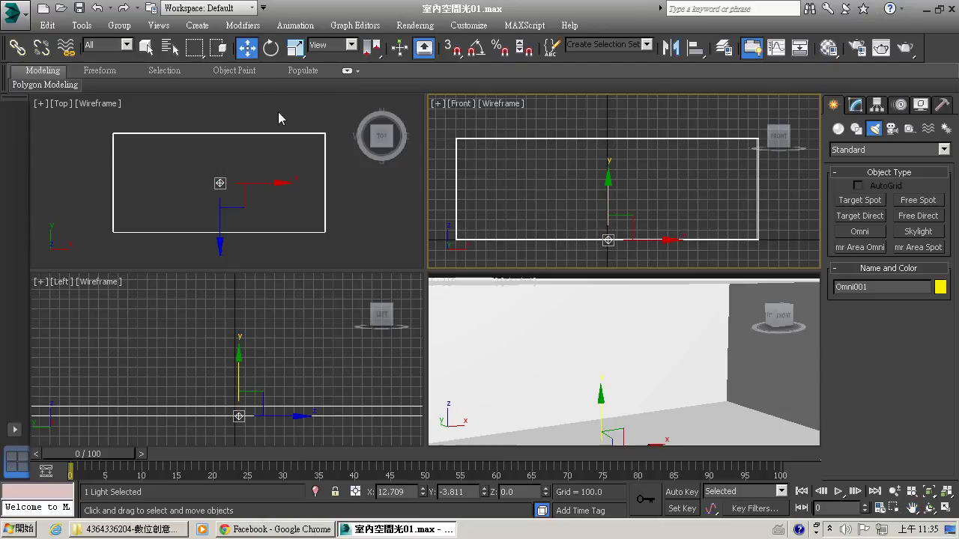
drag(612, 173, 603, 95)
Set the Omni light's position to X 0, Y 0, Z 950.
double_click(393, 491)
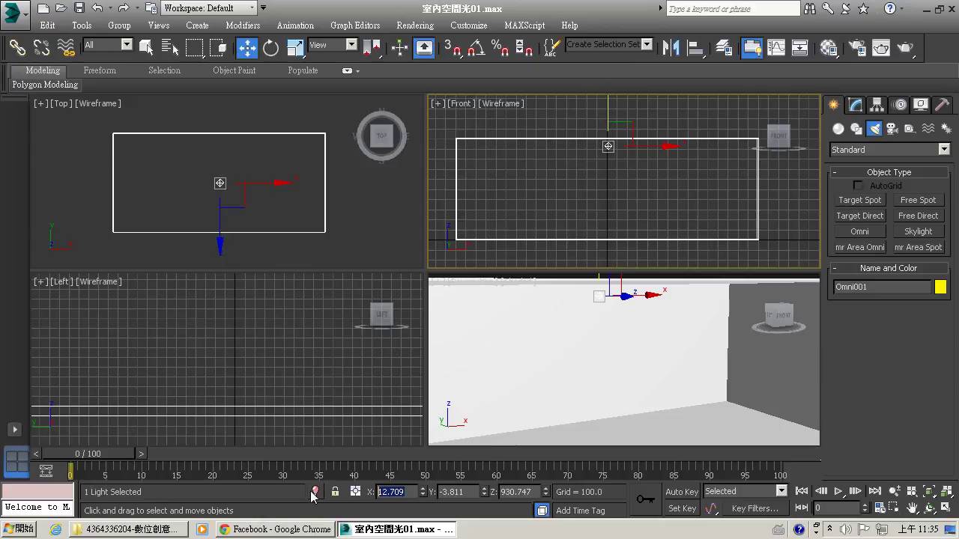
text(0)
key(Return)
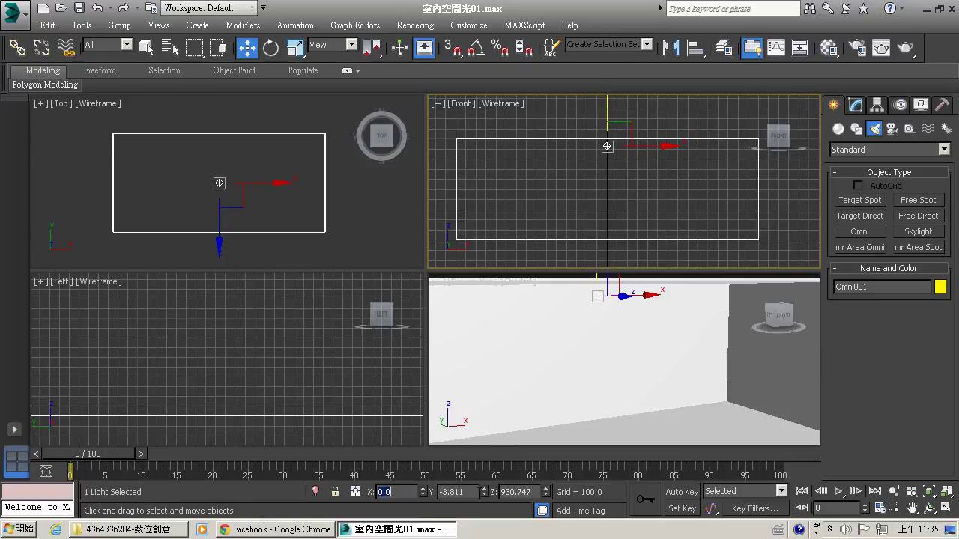
double_click(461, 493)
text(0)
key(Return)
key(Tab)
text(9)
key(Return)
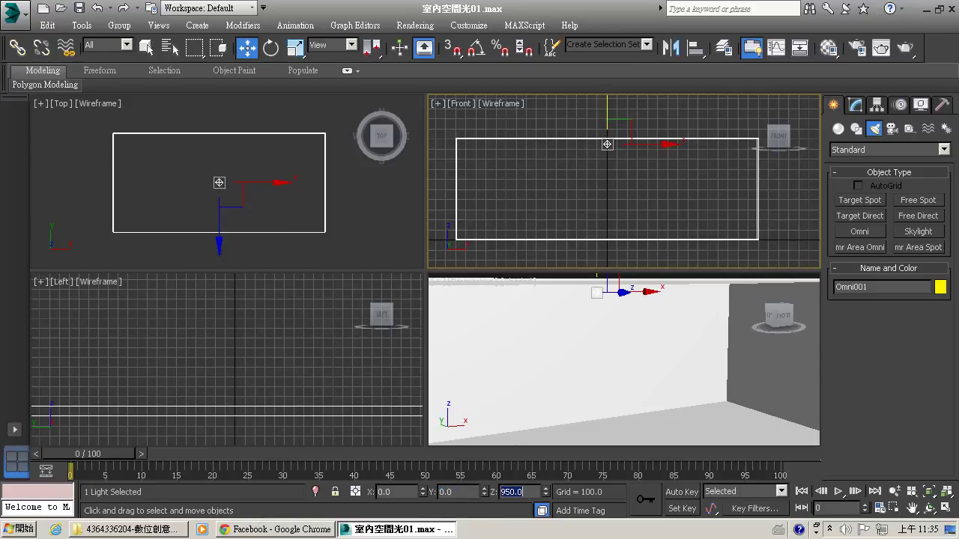
Frame the interior corner and ceiling light in the Perspective view and render it to check the Omni lighting.
click(605, 264)
click(607, 146)
click(693, 322)
click(945, 508)
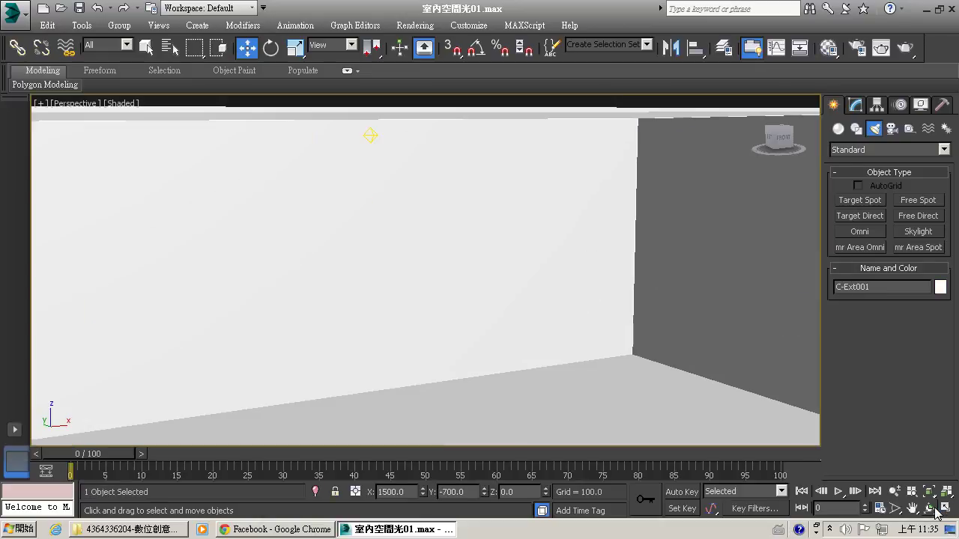
click(929, 508)
drag(300, 278, 337, 299)
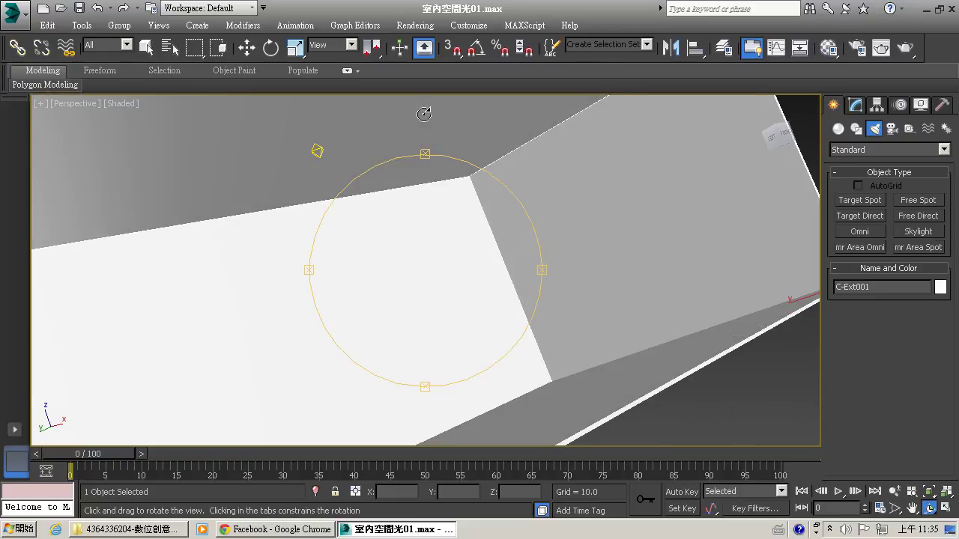
mouse_move(424, 112)
mouse_down()
mouse_move(432, 153)
mouse_move(439, 124)
mouse_move(456, 139)
mouse_move(426, 160)
mouse_move(412, 154)
mouse_move(440, 154)
mouse_move(405, 124)
mouse_move(416, 122)
mouse_up()
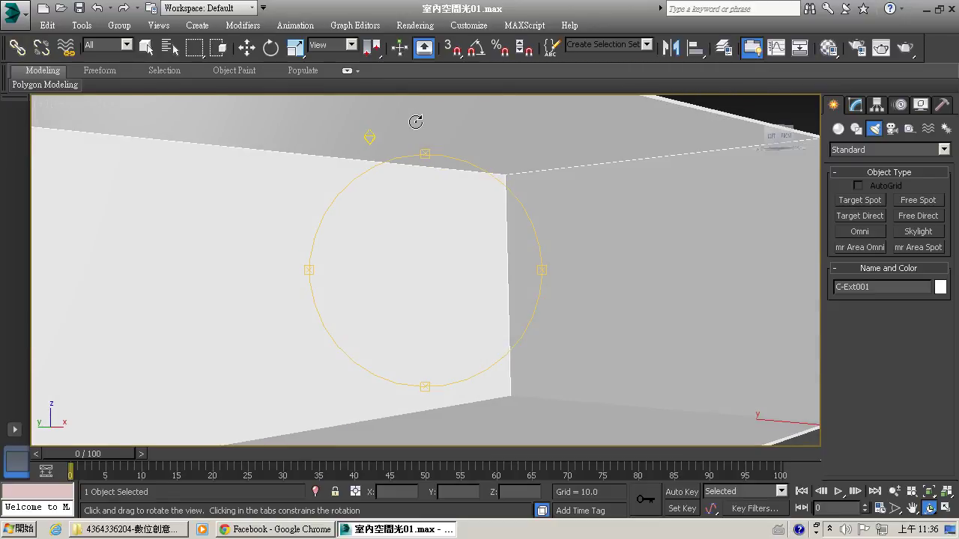
click(913, 508)
drag(456, 268, 524, 252)
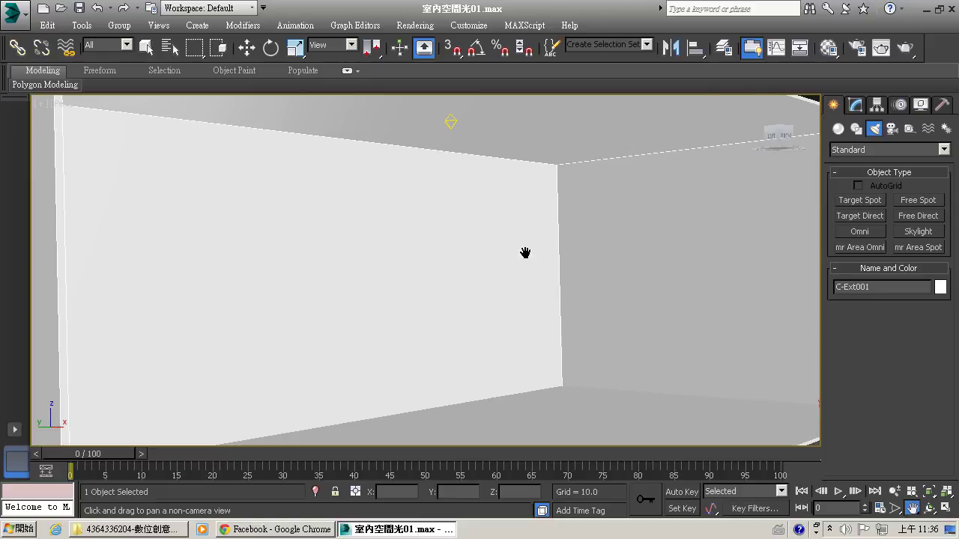
click(904, 48)
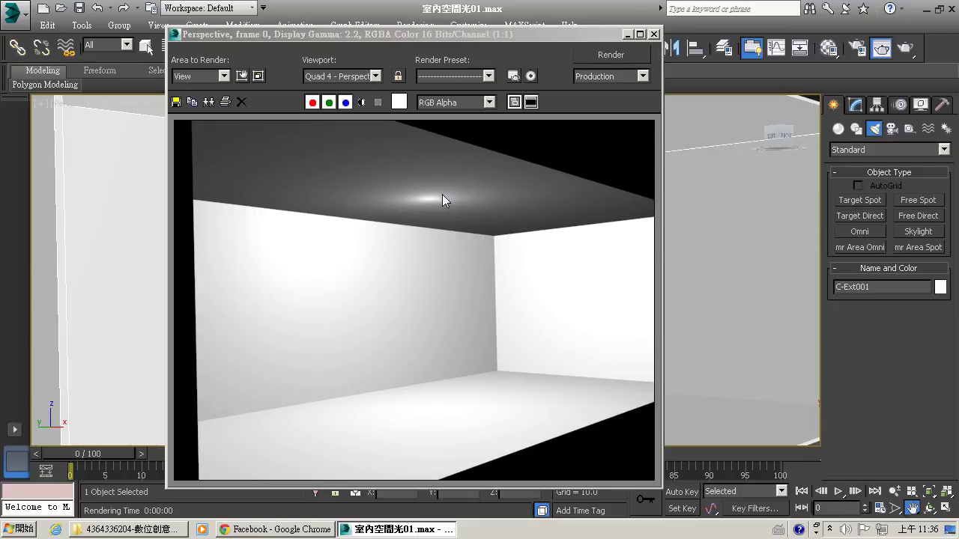
click(657, 34)
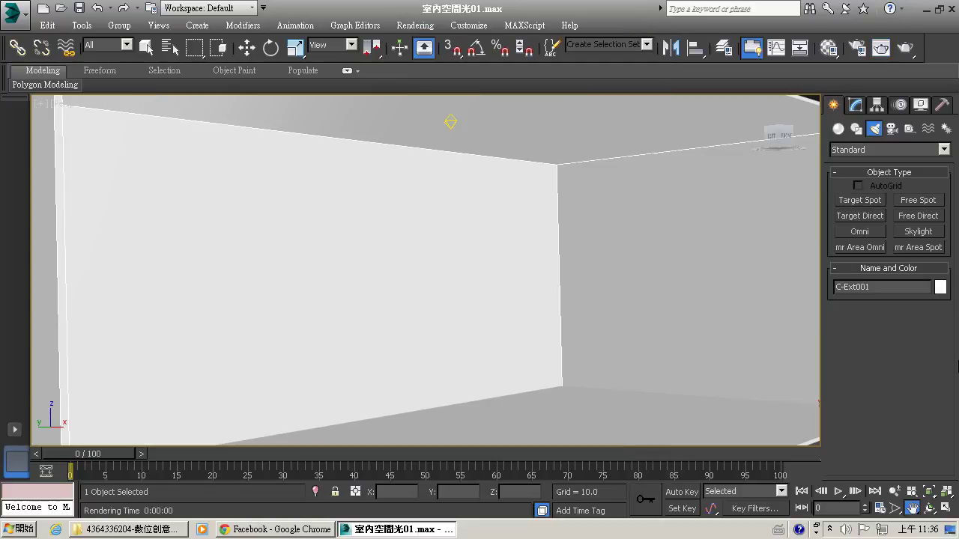
Create a teapot with a radius of about 238 on the floor, beside the light in the Top view.
click(944, 510)
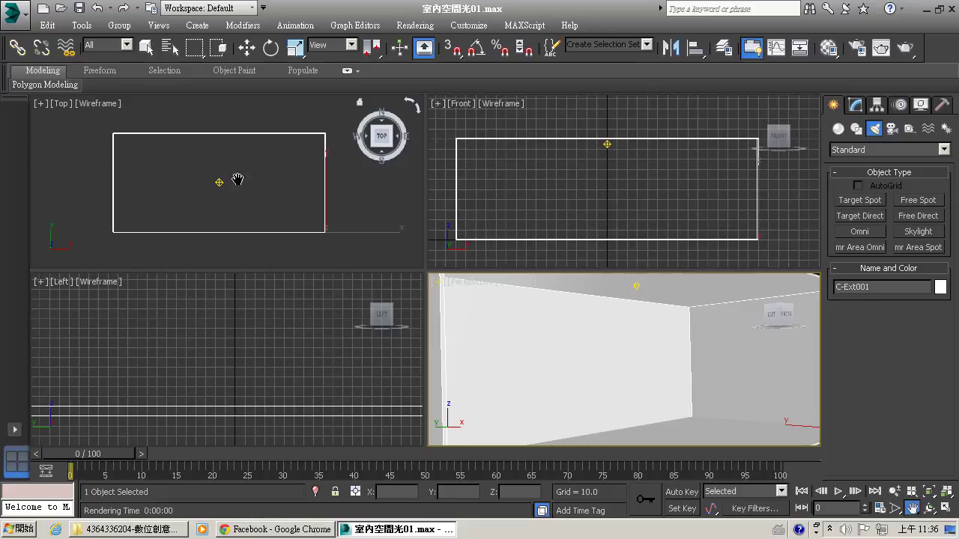
click(836, 130)
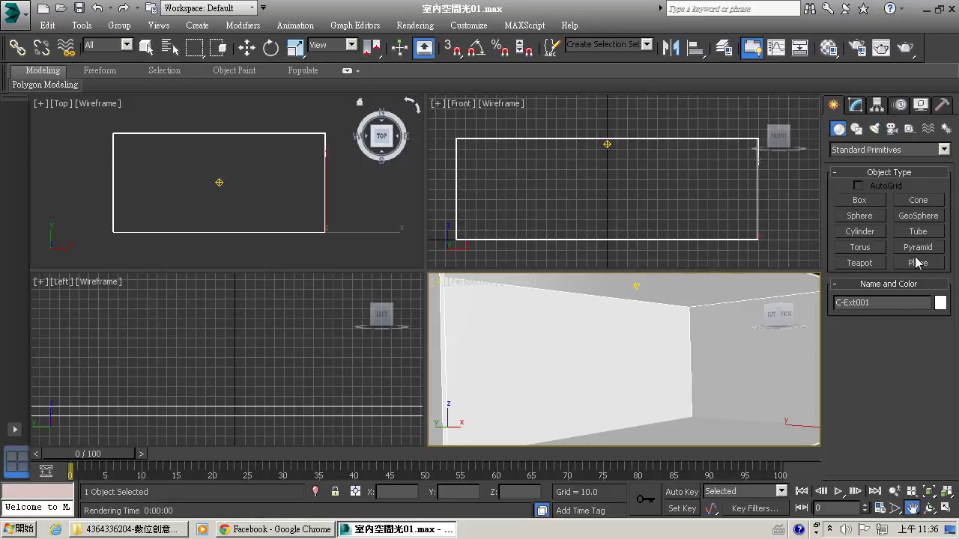
click(859, 263)
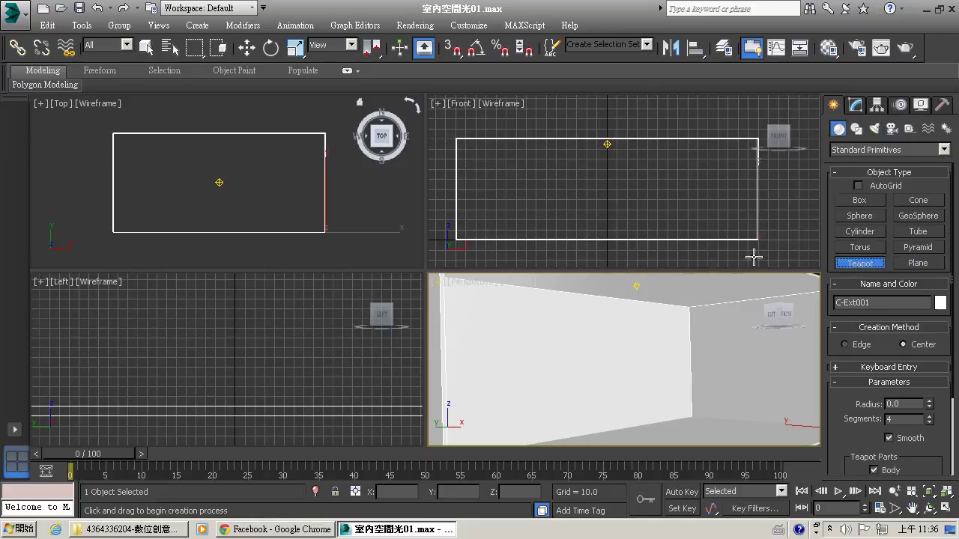
drag(245, 187, 254, 205)
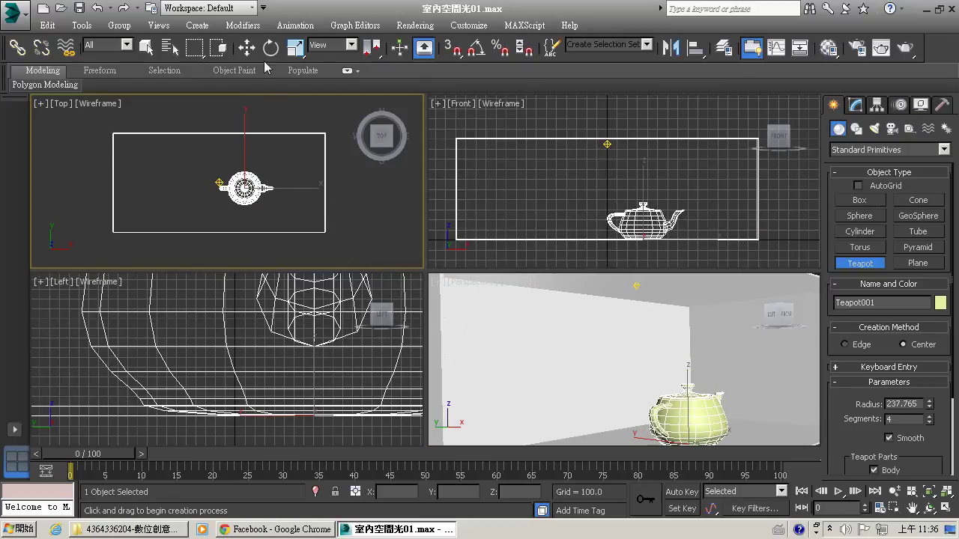
Move the teapot into the back-right corner of the room and rotate it about its vertical axis.
click(246, 48)
right_click(693, 215)
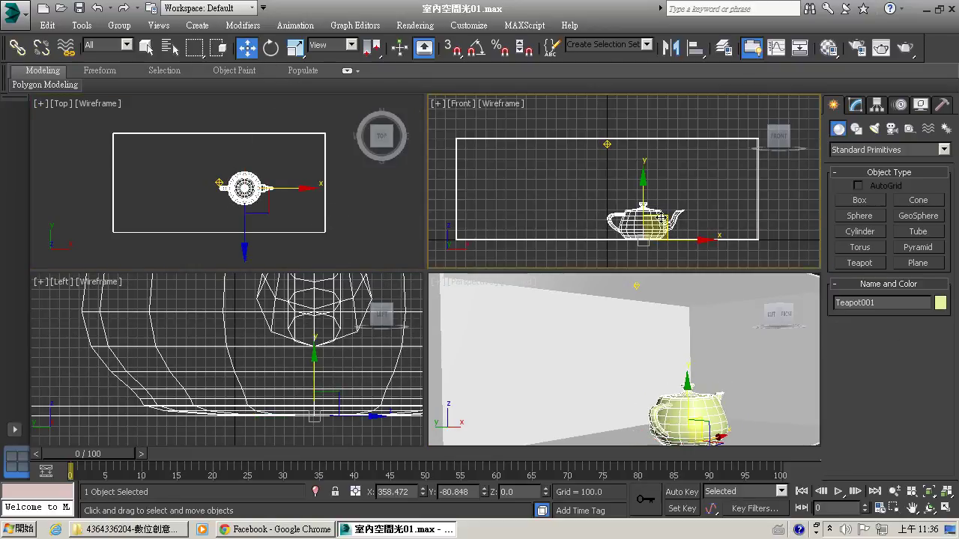
drag(676, 224, 750, 239)
right_click(375, 214)
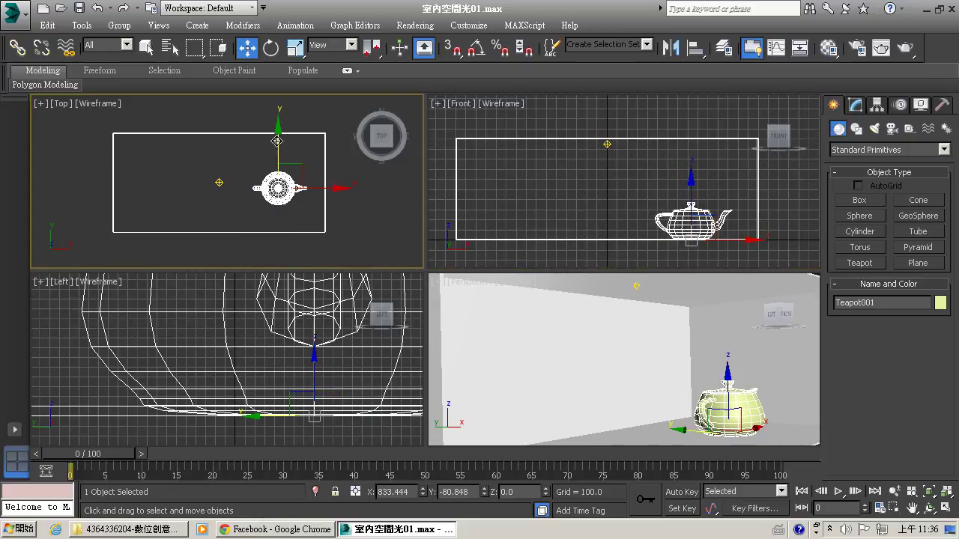
drag(276, 141, 314, 133)
click(270, 47)
click(247, 49)
Render the Perspective view to check how the Omni light falls on the teapot.
click(566, 333)
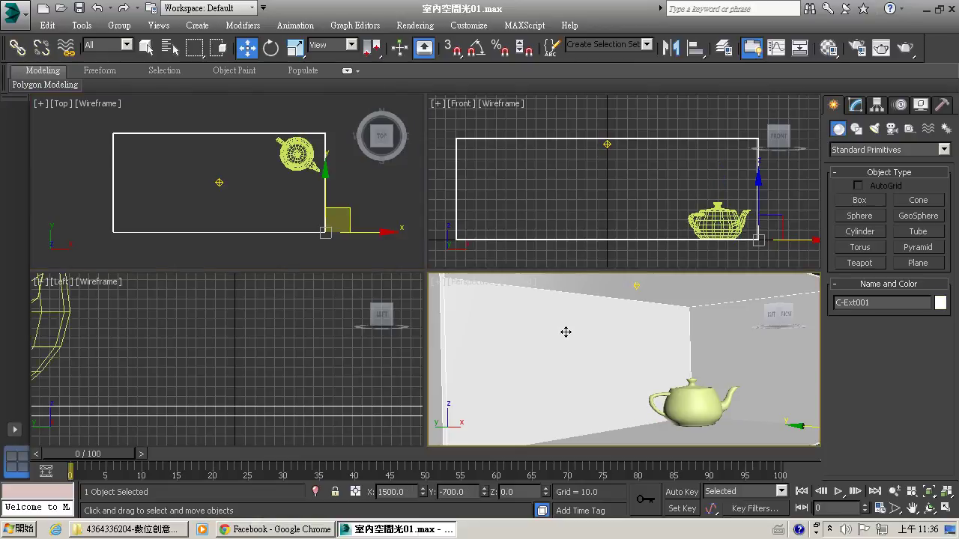
click(907, 48)
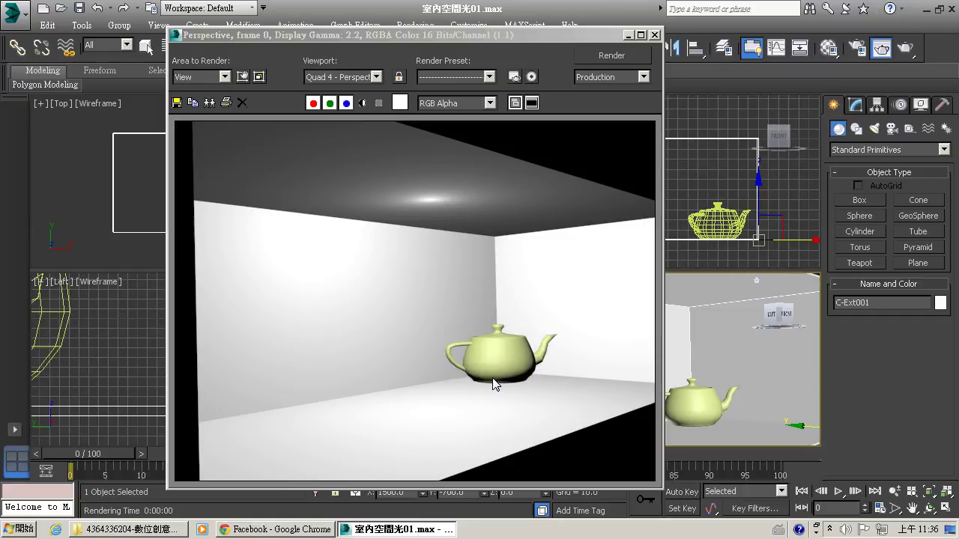
click(655, 35)
Turn on Shadow Map shadows for the Omni light and render the Perspective view to check the teapot's shadow.
click(608, 144)
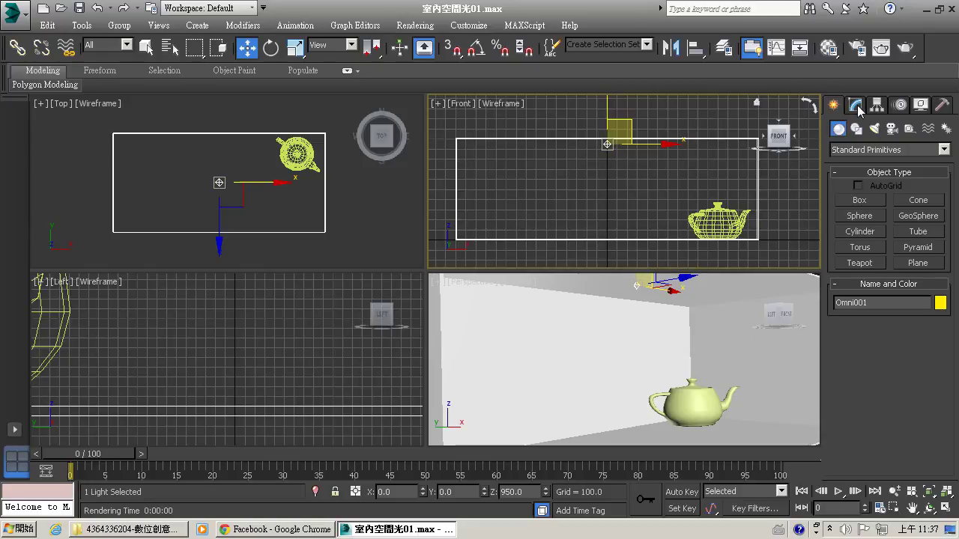
click(873, 128)
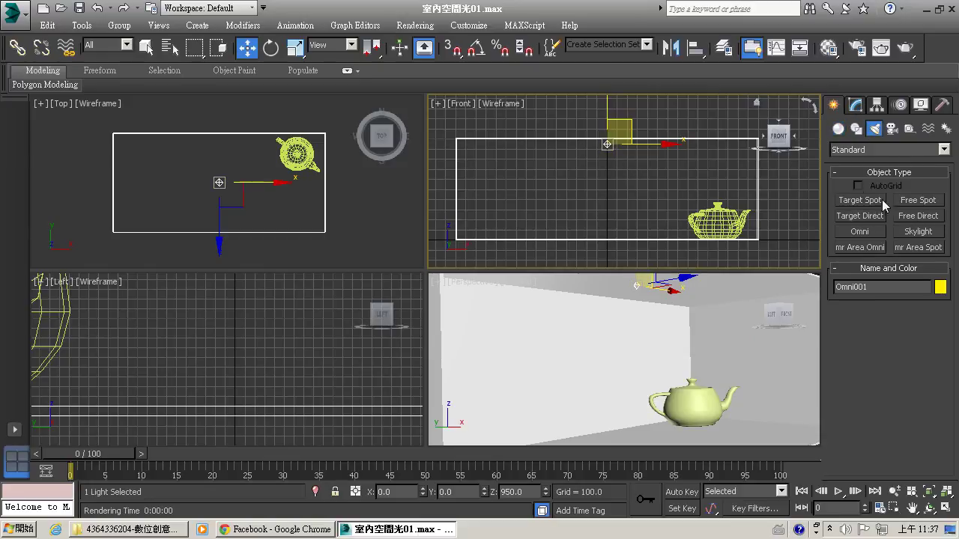
click(855, 105)
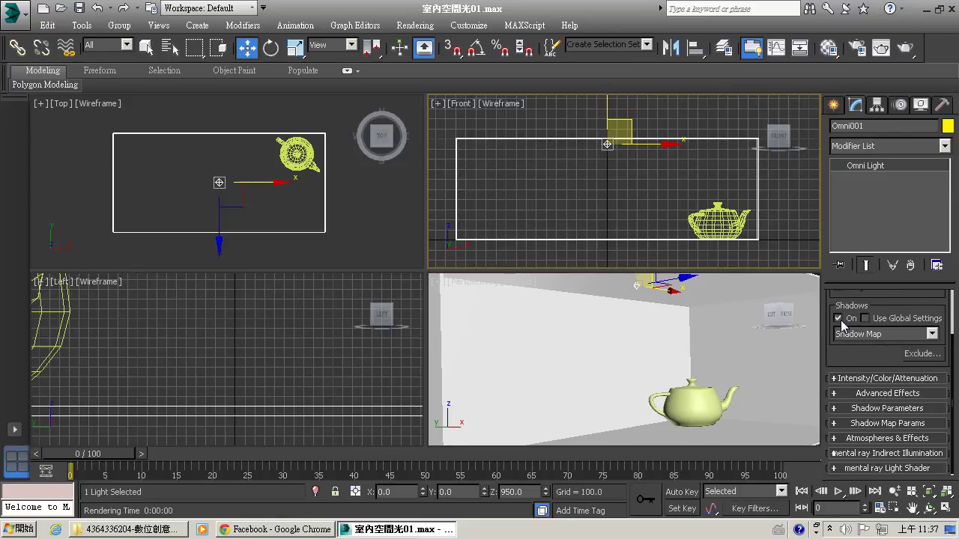
click(905, 48)
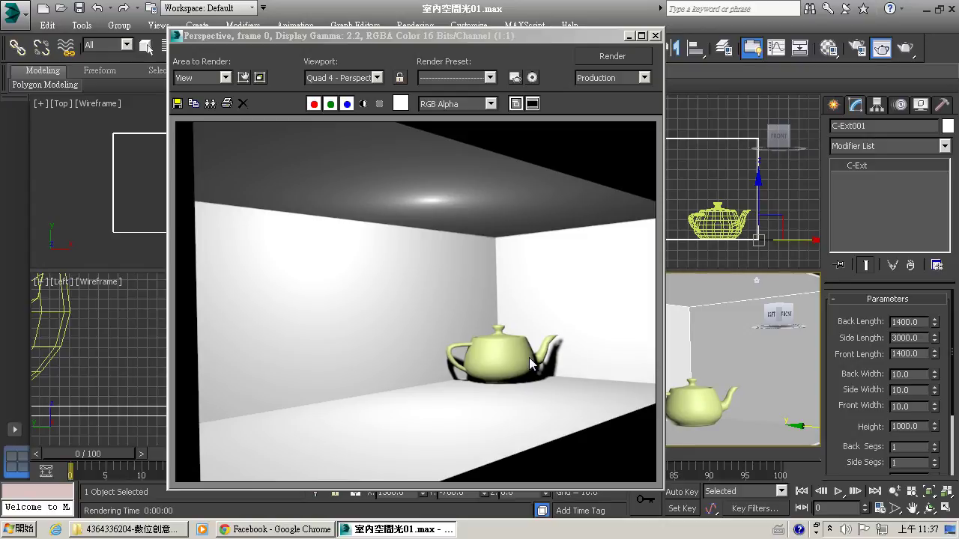
click(656, 37)
click(895, 490)
drag(225, 383, 312, 446)
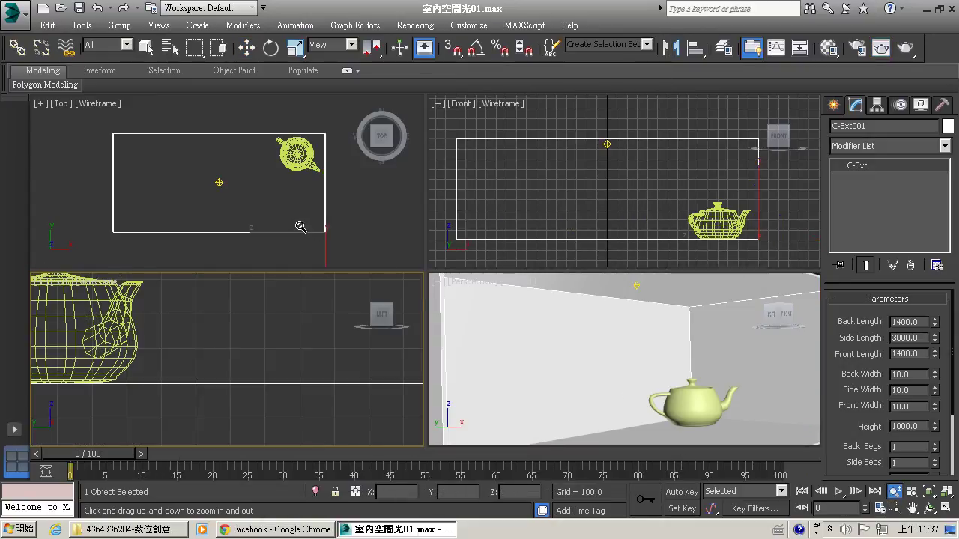
mouse_move(301, 227)
mouse_down()
mouse_move(303, 240)
mouse_move(303, 229)
mouse_up()
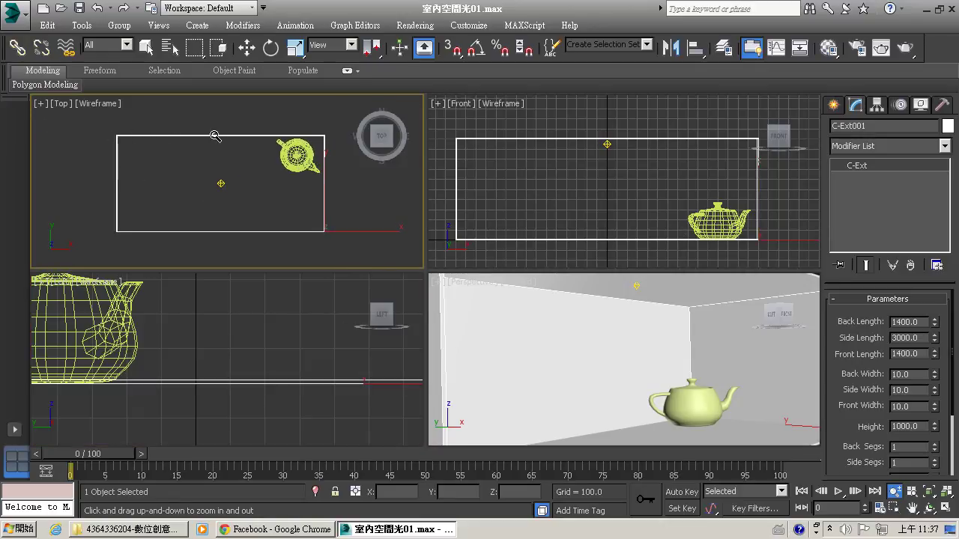
click(147, 47)
click(176, 117)
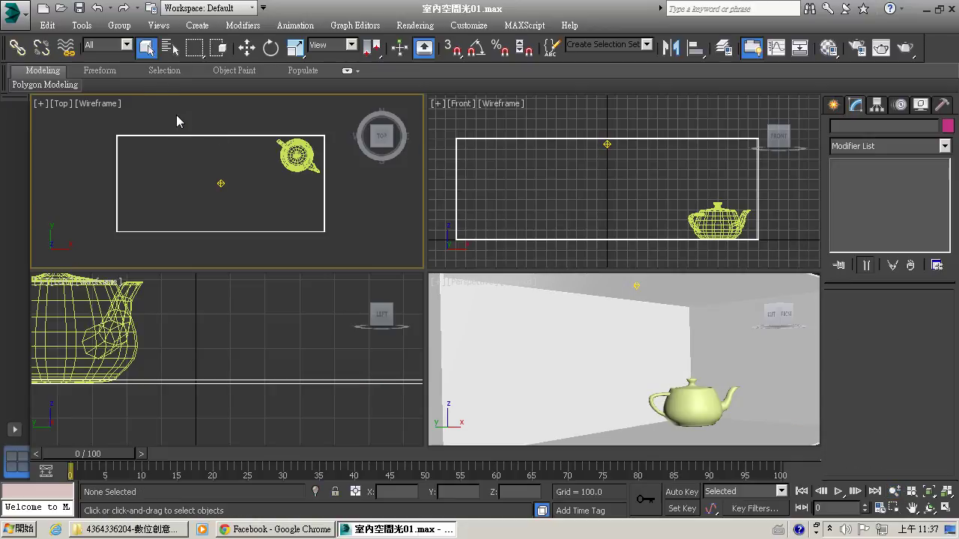
Toggle the grid display in the Top view on and back off.
key(g)
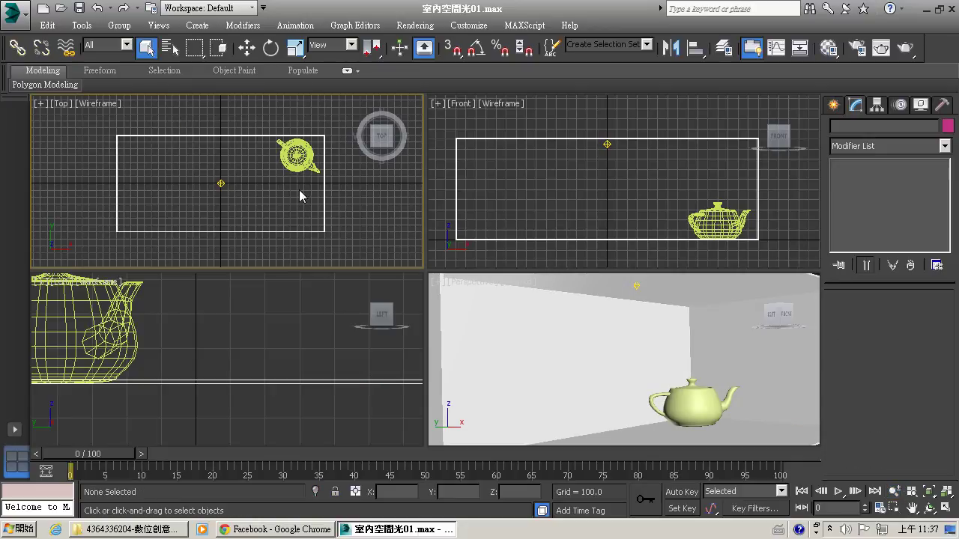
key(g)
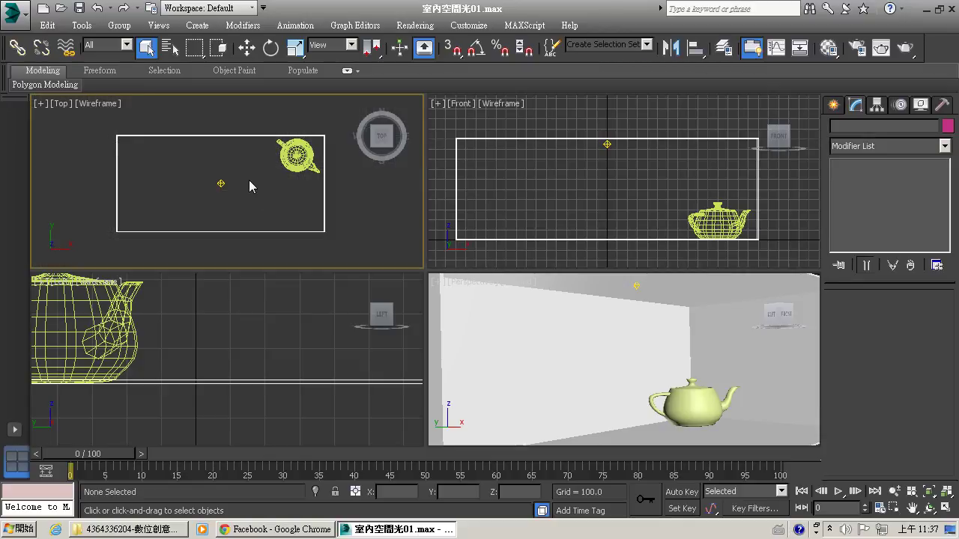
key(g)
key(g)
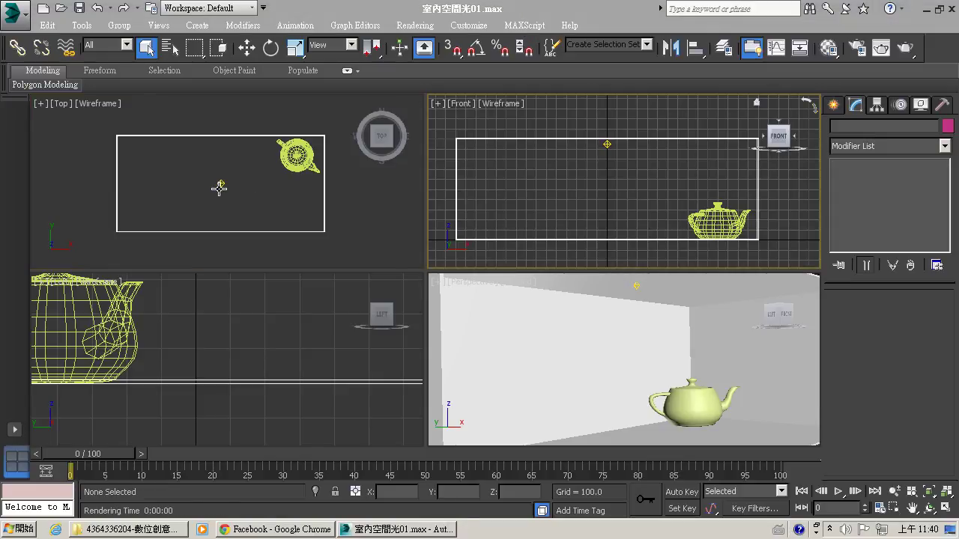
Select the Omni light for moving and render the Perspective view again to examine its lighting and shadows.
click(220, 184)
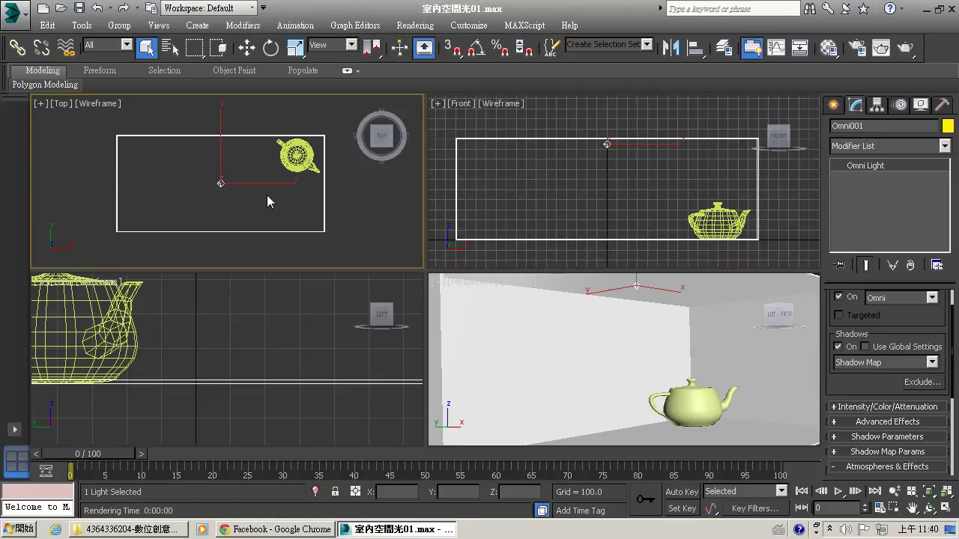
click(246, 47)
right_click(660, 349)
click(904, 49)
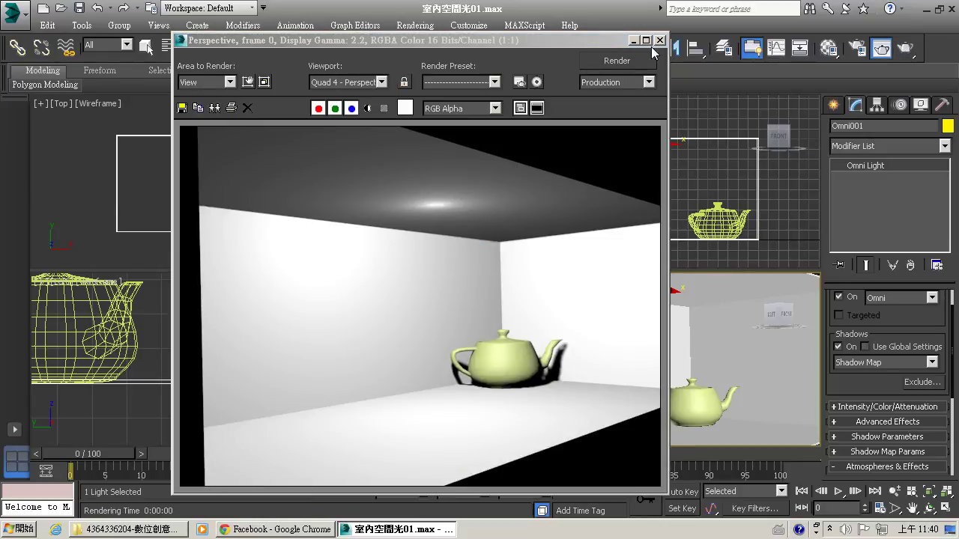
click(659, 39)
Move the Omni light along the X axis toward the room's short wall opposite the teapot and set its X position to -1200.
click(221, 184)
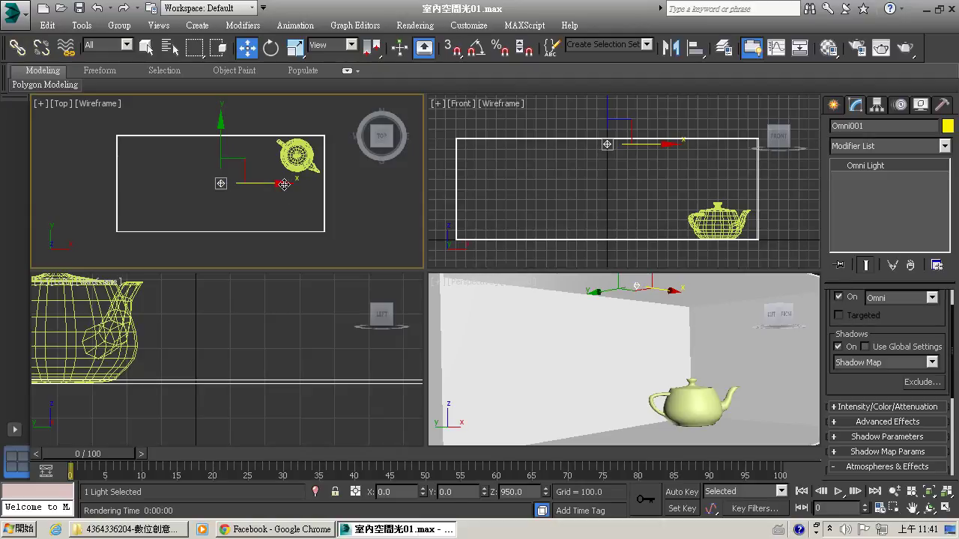
drag(284, 184, 202, 184)
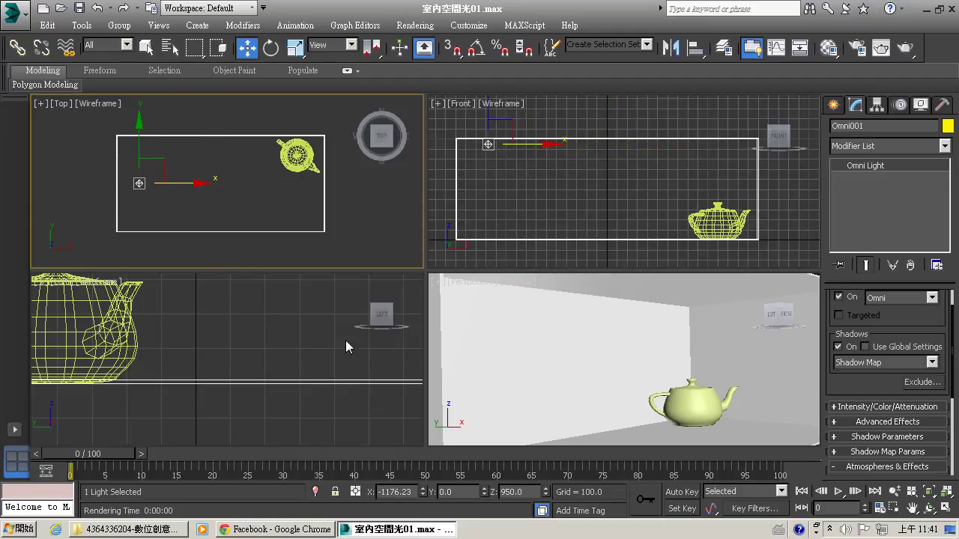
drag(412, 493, 386, 492)
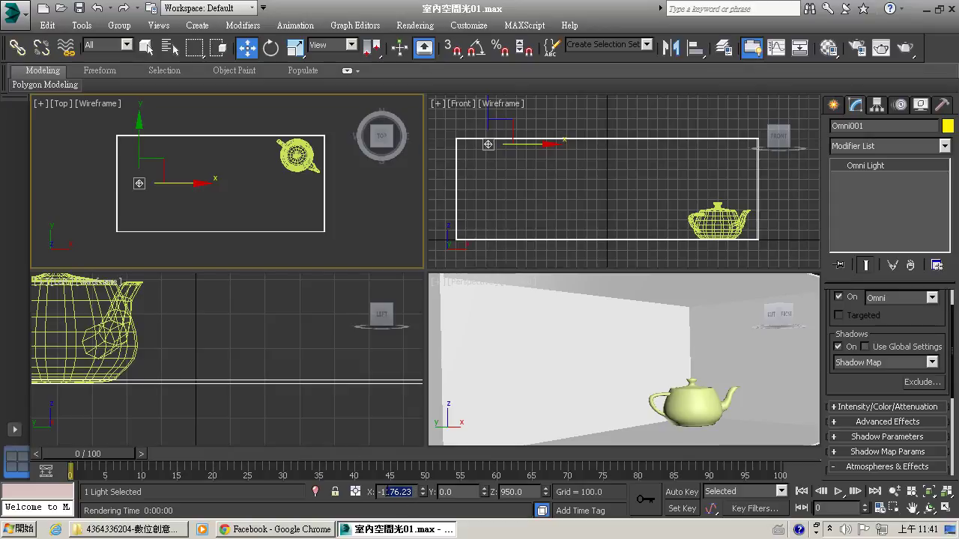
text(200)
key(Return)
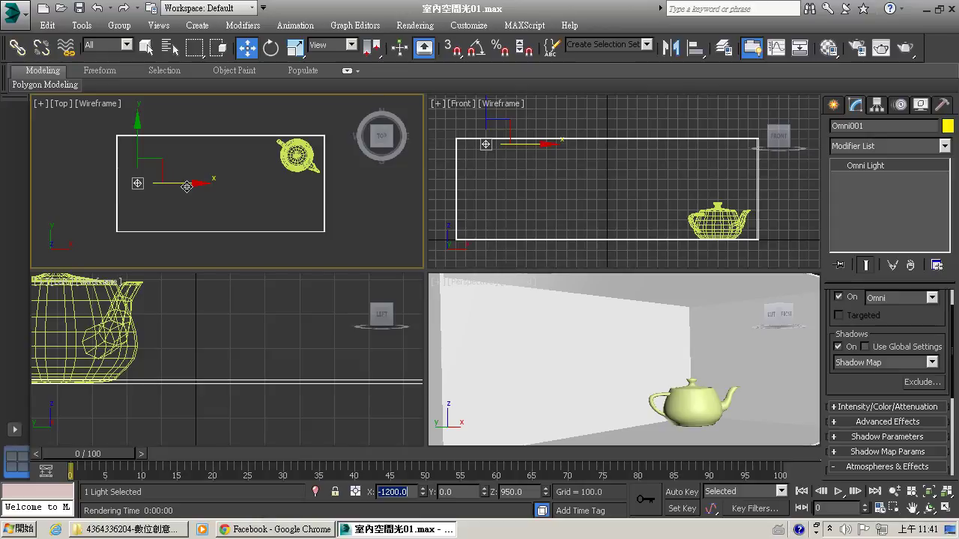
Clone the Omni light along the X axis as six instances spaced about 424 units apart, forming a row under the ceiling.
shift+drag(186, 186, 216, 185)
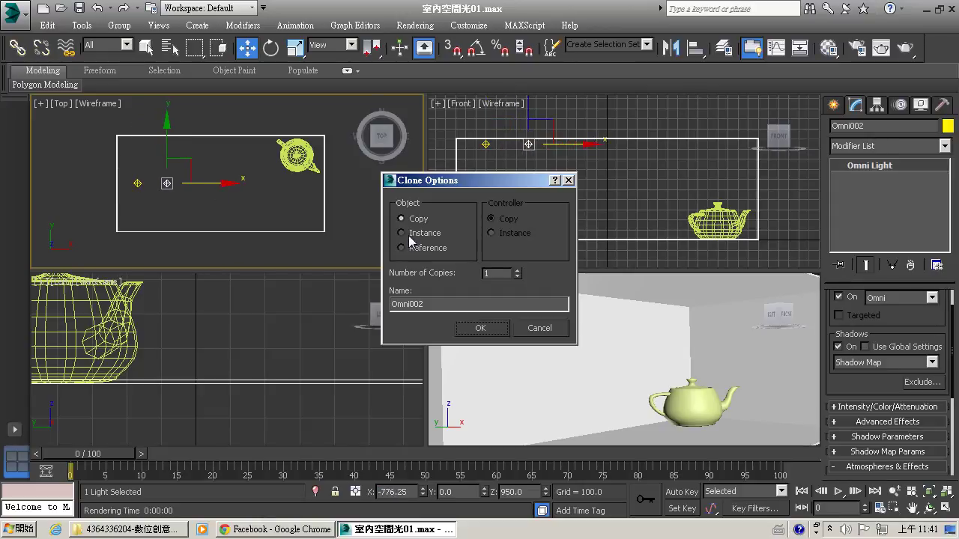
click(413, 233)
click(517, 270)
click(480, 330)
Render the Perspective view to check the combined lighting from the row of Omni lights.
click(335, 218)
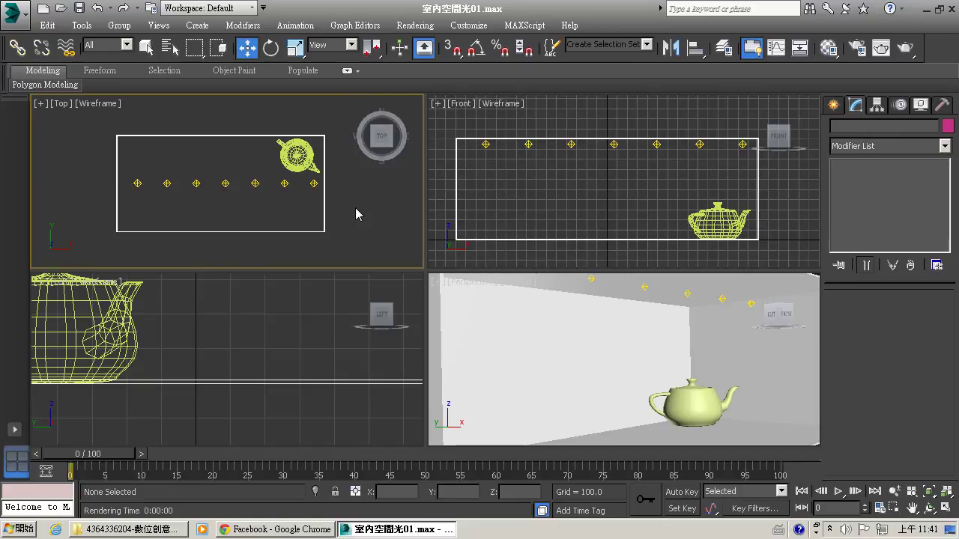
click(704, 351)
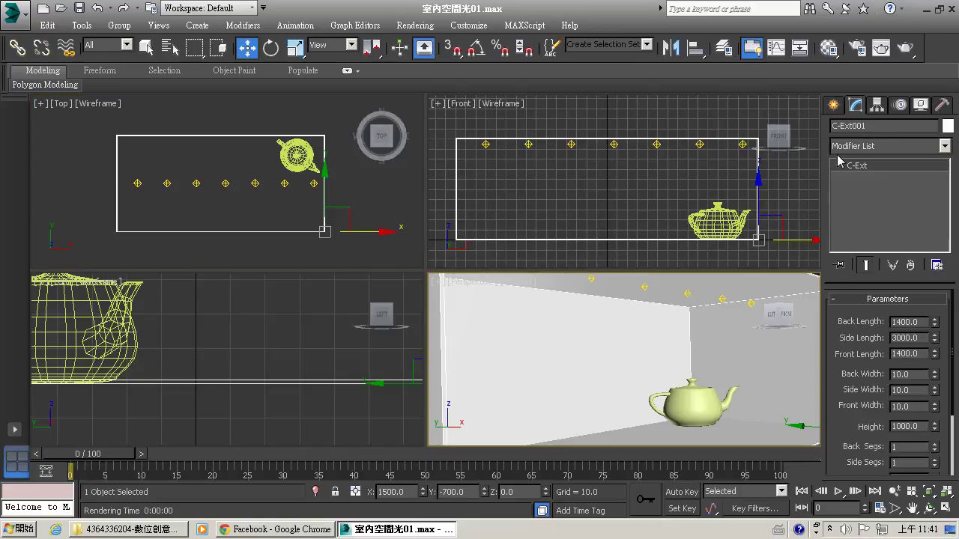
click(907, 49)
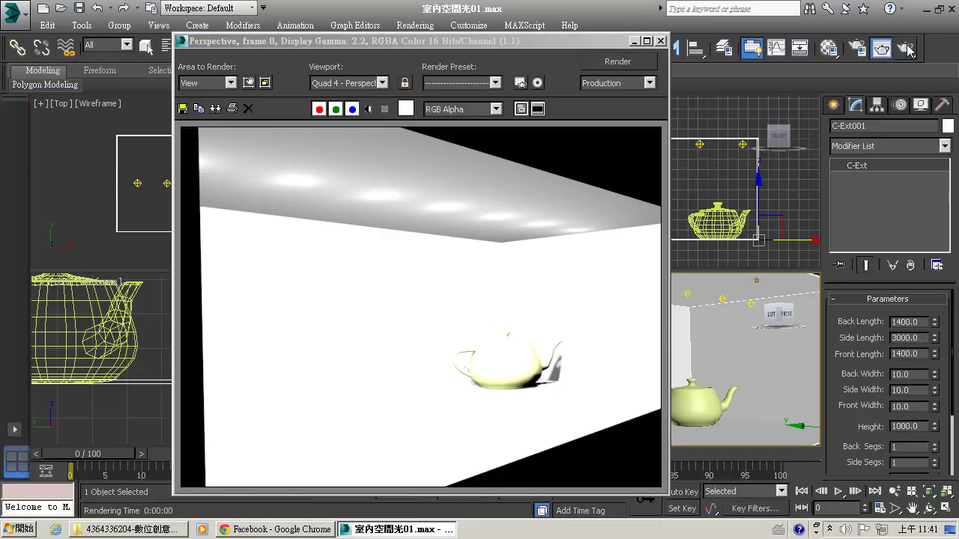